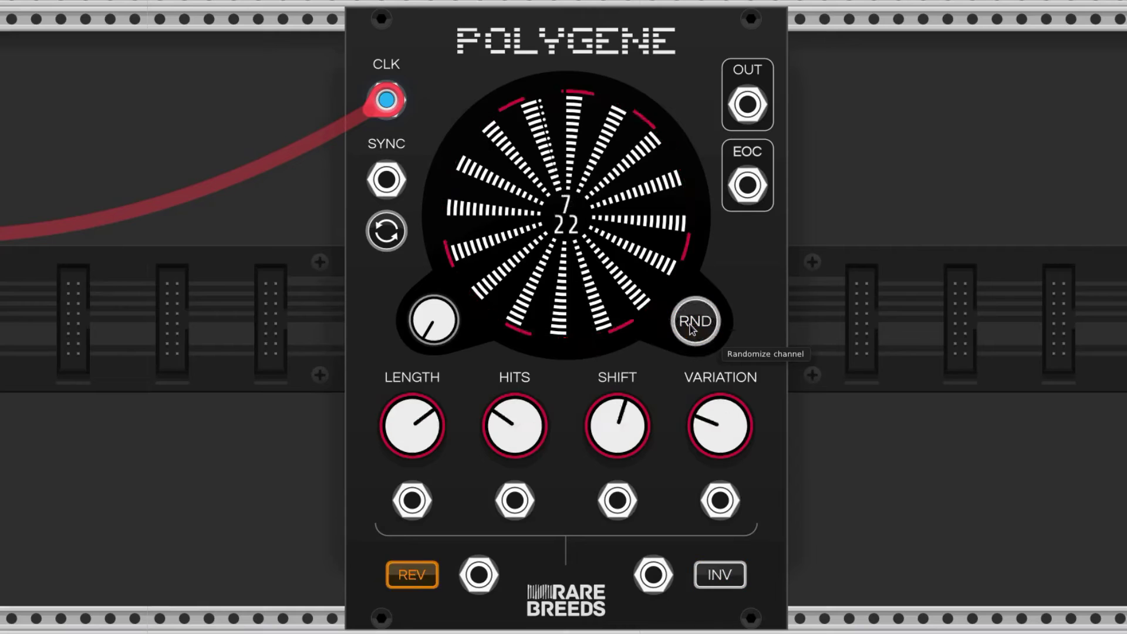
Step: Randomize Polygene's current channel three times, switch to another channel, and randomize it twice more
click(694, 328)
click(697, 328)
click(704, 330)
drag(433, 319, 433, 256)
click(711, 343)
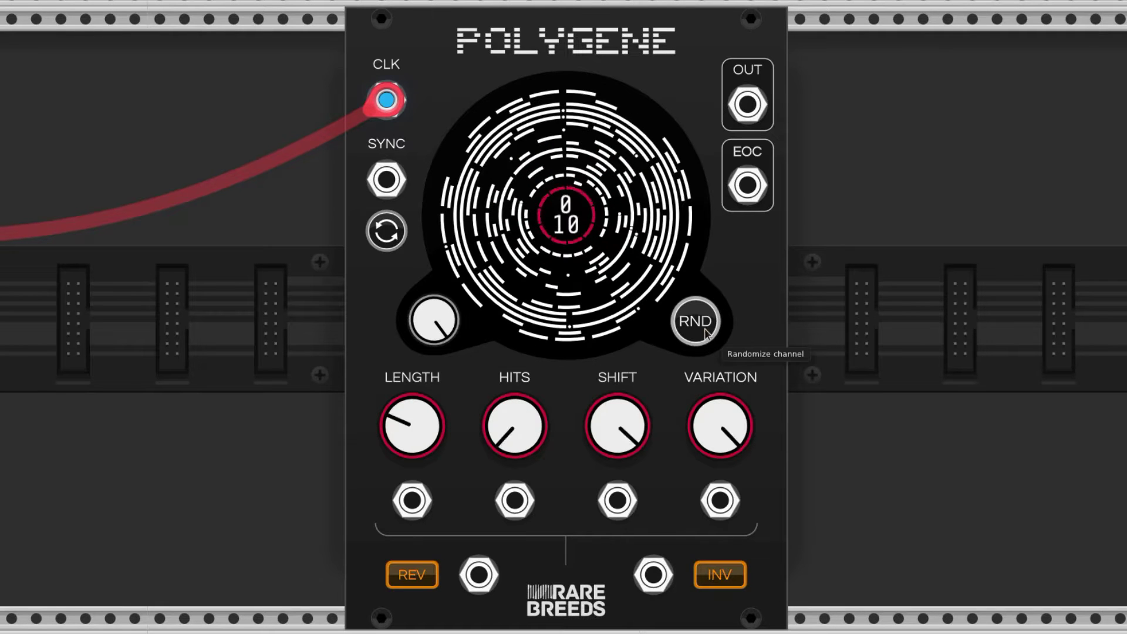
click(711, 343)
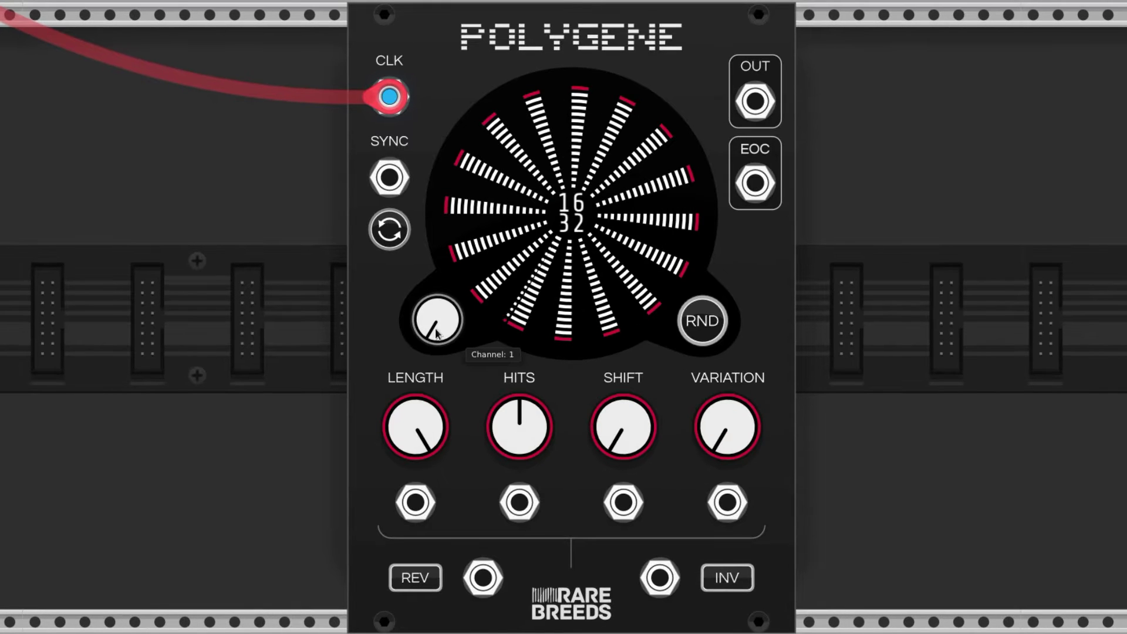
mouse_move(437, 320)
mouse_down()
mouse_move(437, 293)
mouse_move(437, 316)
mouse_up()
drag(437, 320, 439, 276)
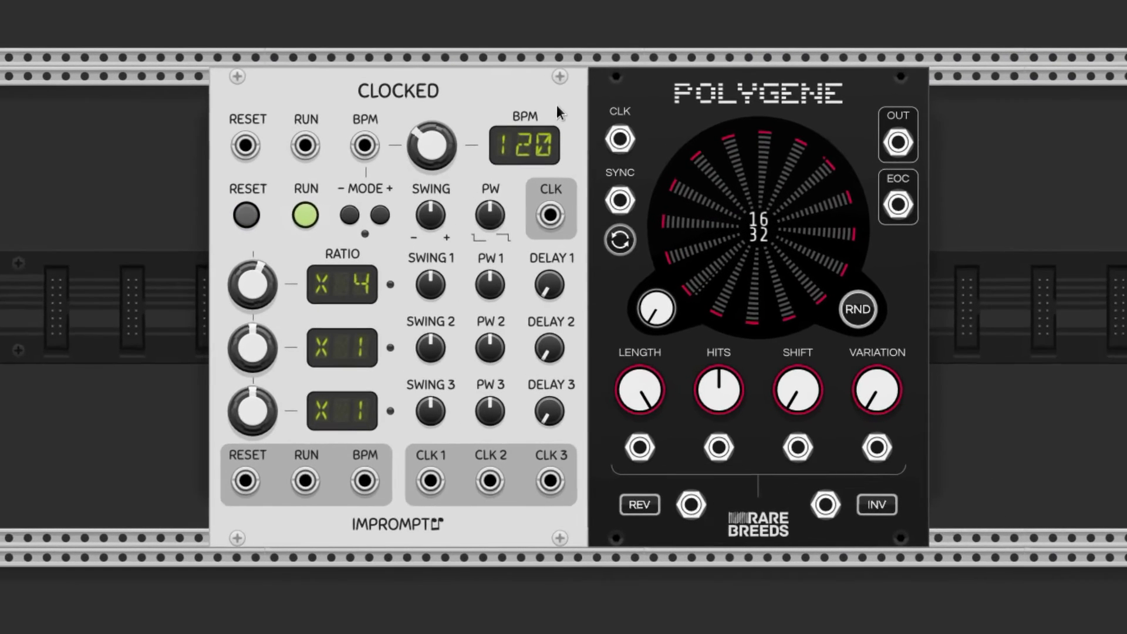
Step: Feed Clocked's CLK 1 into Polygene's CLK through Merge and a 16-channel Signal Manifold
drag(431, 480, 619, 139)
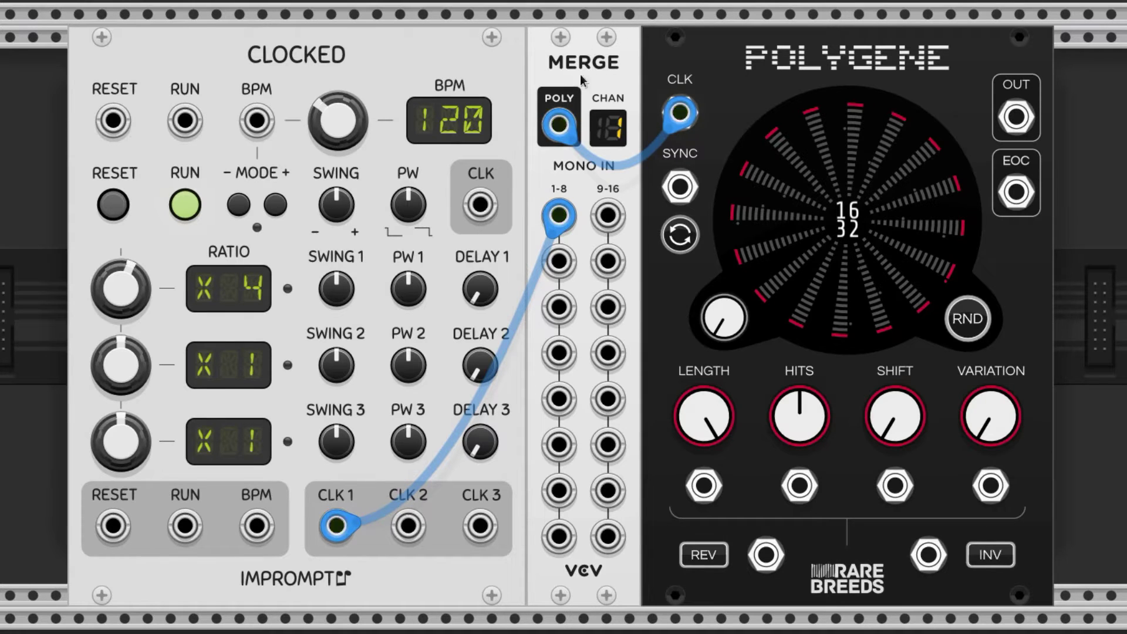
drag(559, 215, 559, 536)
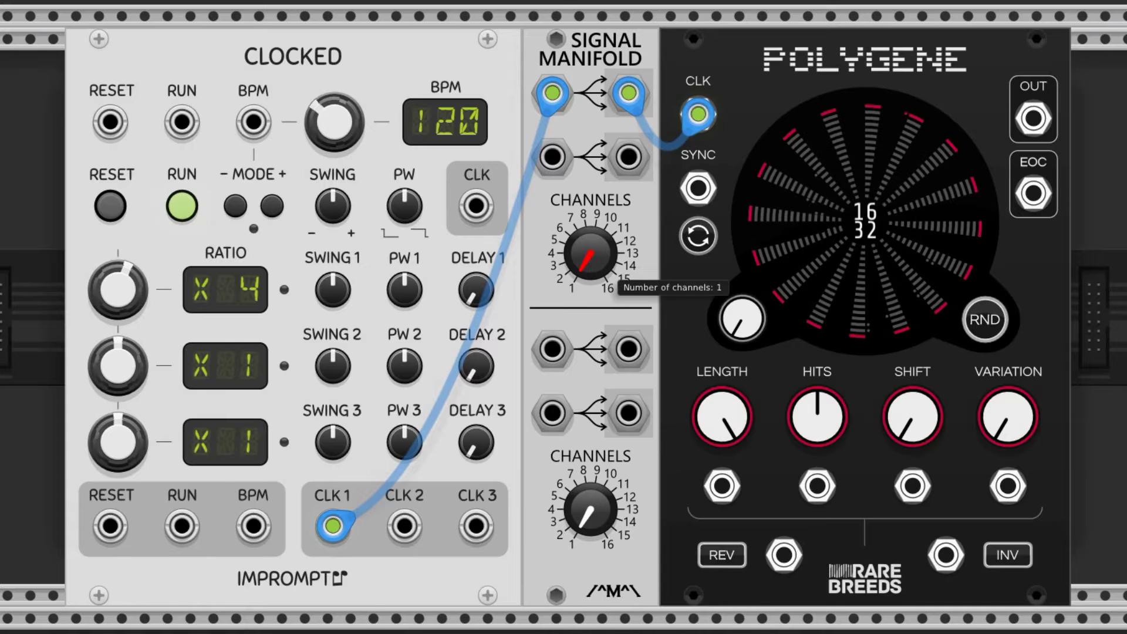
drag(590, 253, 590, 218)
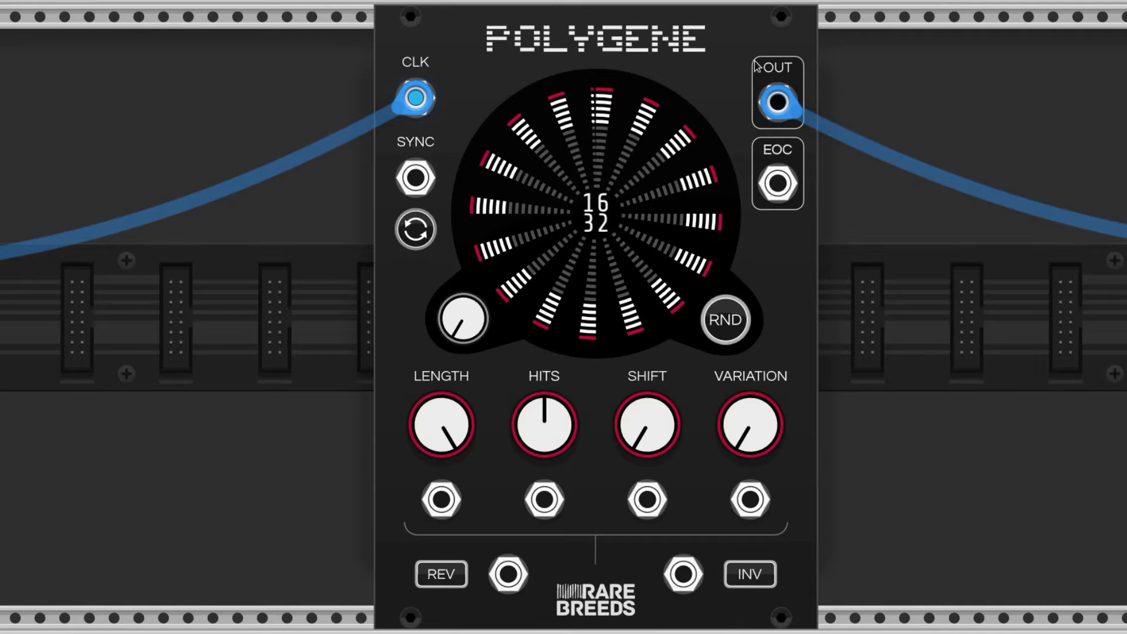
Step: Patch Polygene's OUT jack into the VCV Split module's POLY input
mouse_move(771, 103)
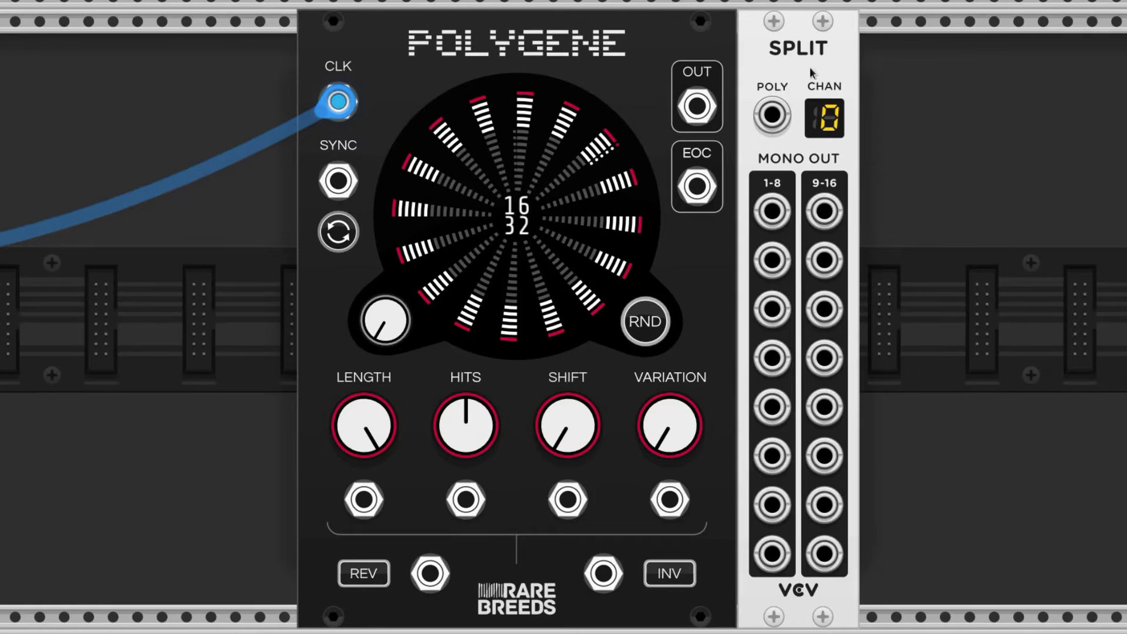
drag(772, 115, 697, 106)
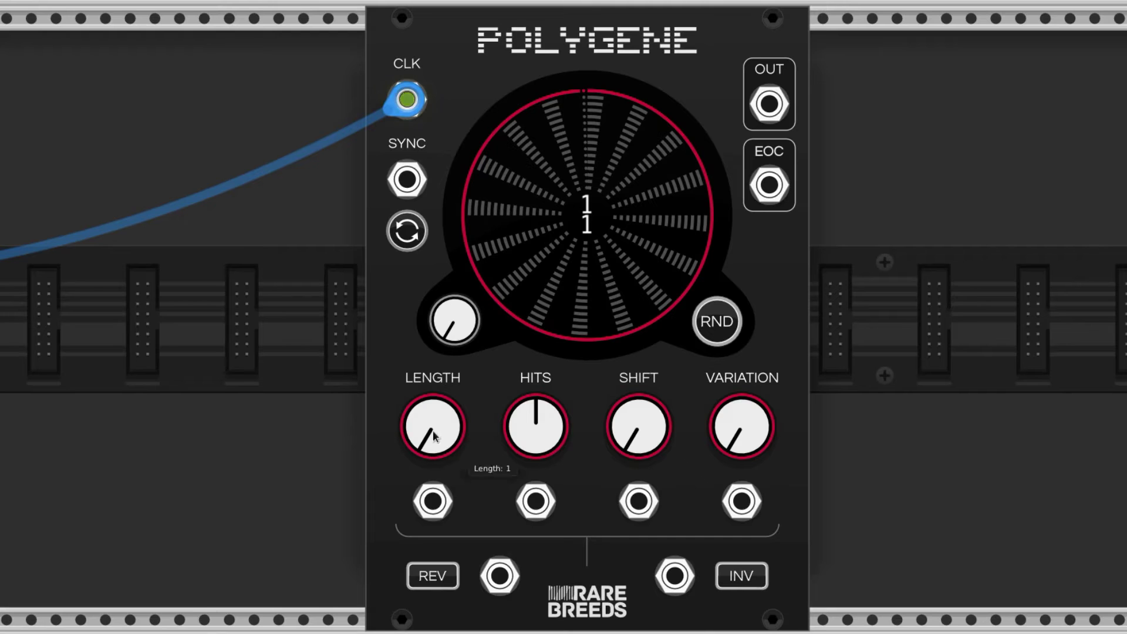
Step: Set LENGTH to about 27 steps, sweep HITS up and down, then rotate the pattern with SHIFT
drag(433, 435, 434, 375)
drag(528, 432, 528, 462)
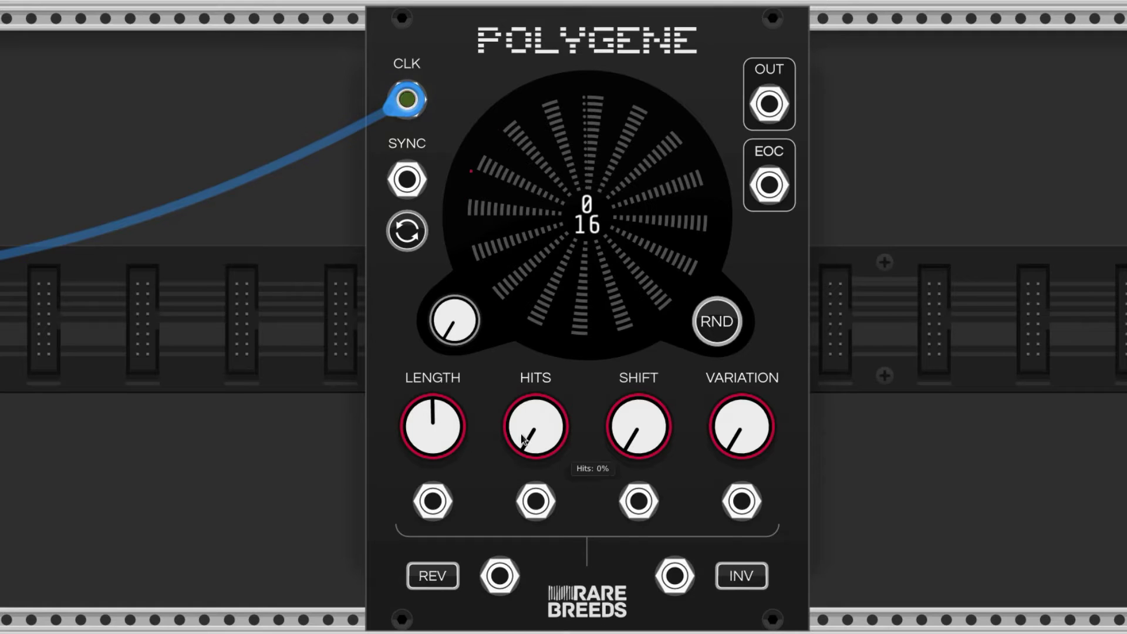
mouse_move(535, 426)
mouse_down()
mouse_move(535, 370)
mouse_move(535, 428)
mouse_up()
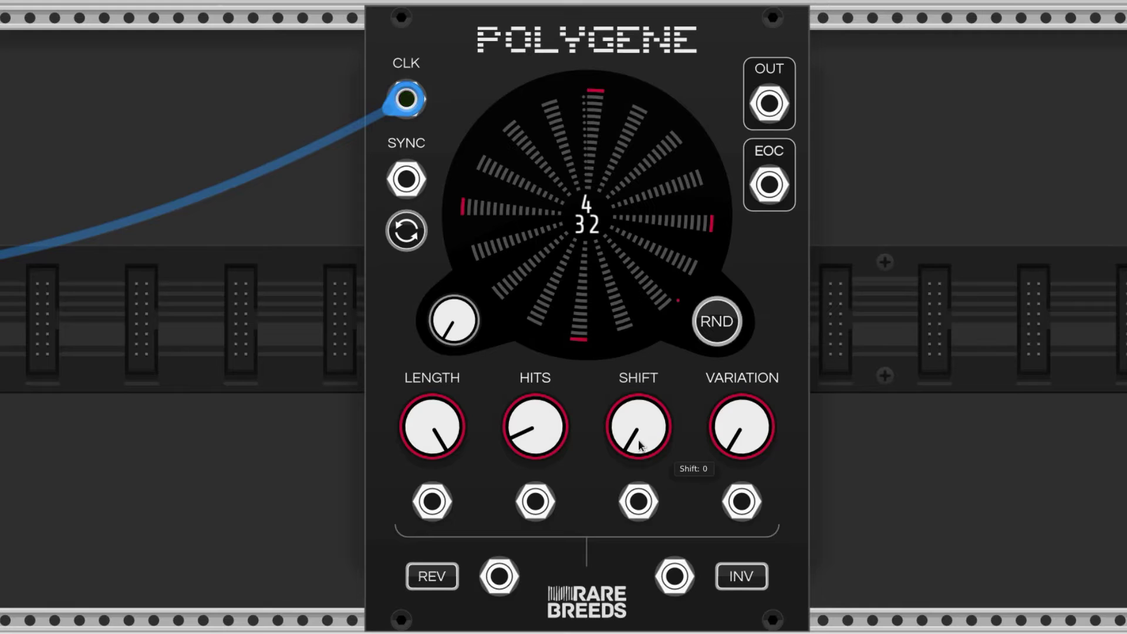
mouse_move(639, 445)
mouse_down()
mouse_move(639, 387)
mouse_move(639, 445)
mouse_move(640, 435)
mouse_up()
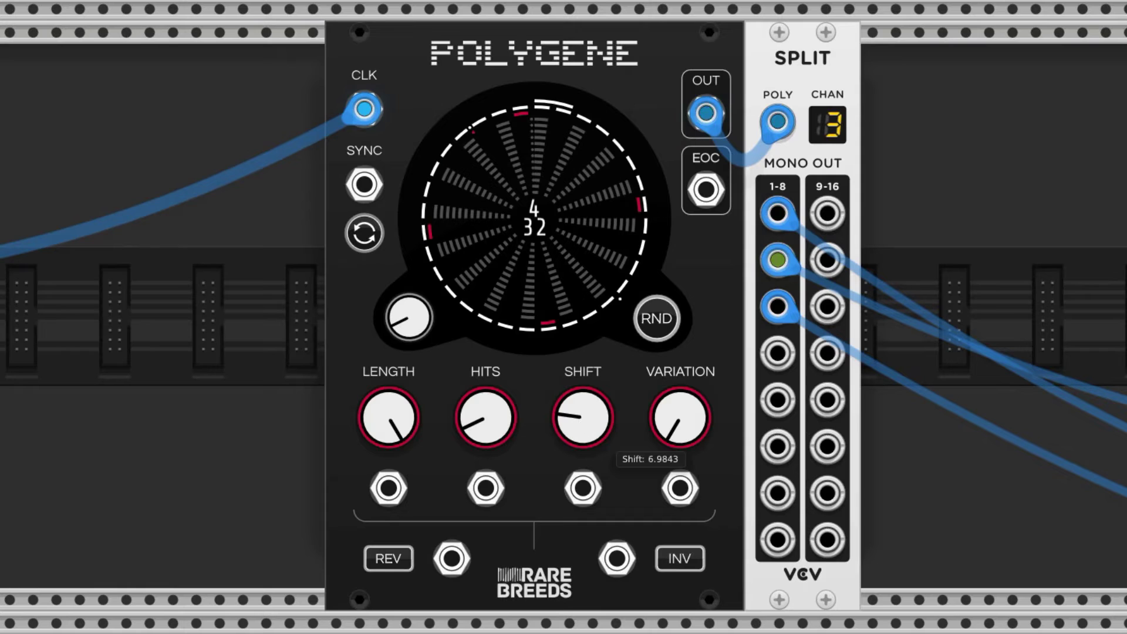
Step: Turn SHIFT a few more steps, then set VARIATION to about 25% and later about 63%
drag(580, 421, 580, 420)
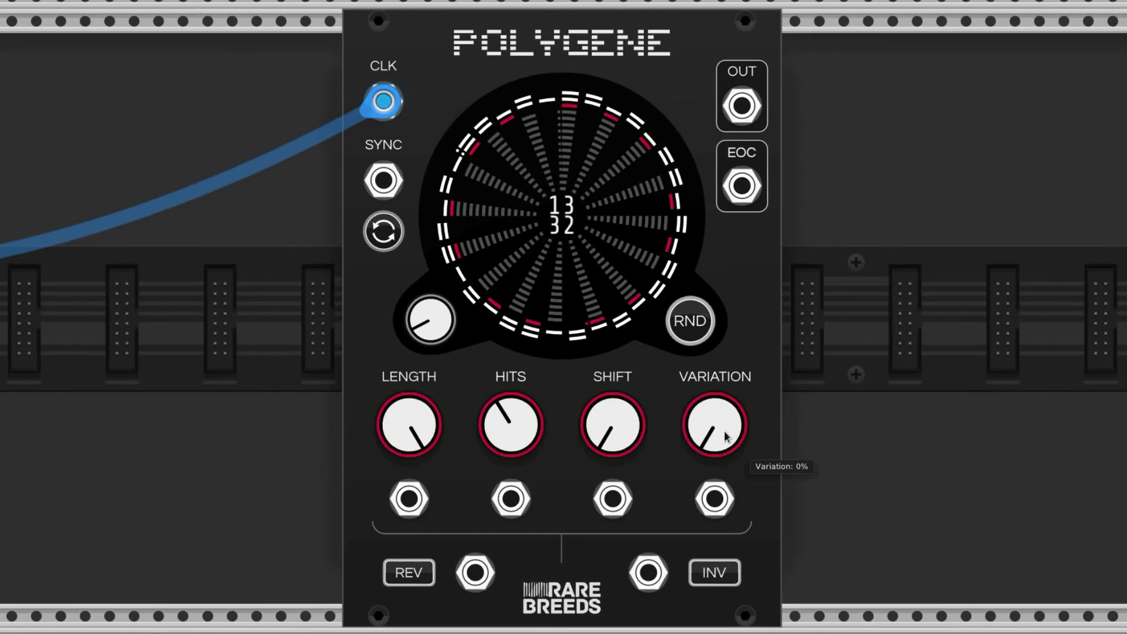
drag(714, 424, 714, 340)
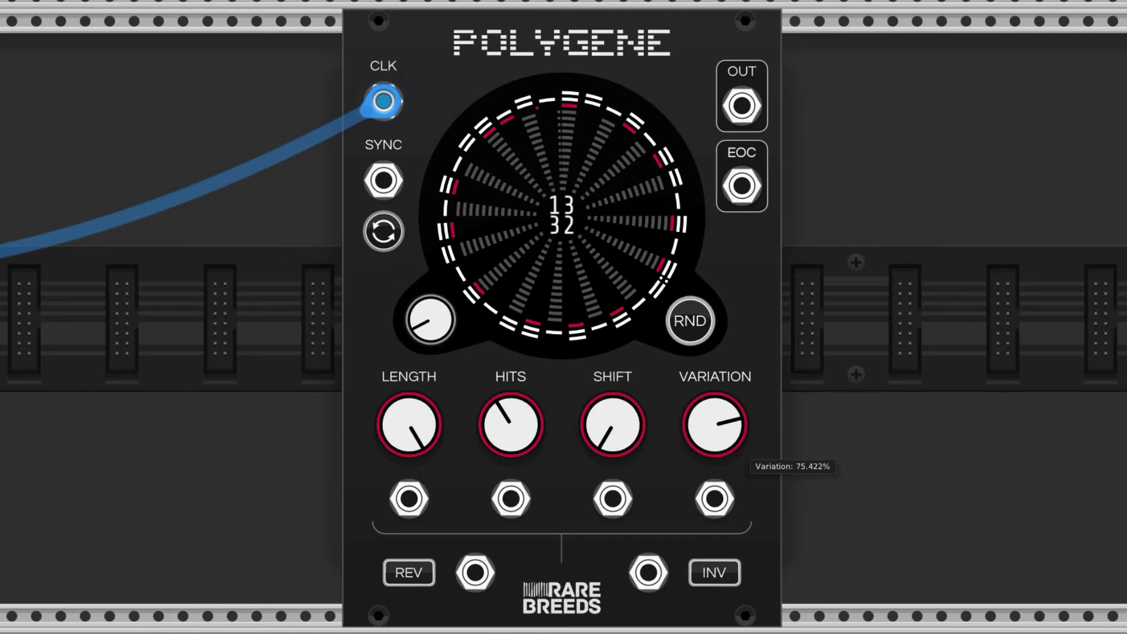
drag(714, 411, 714, 382)
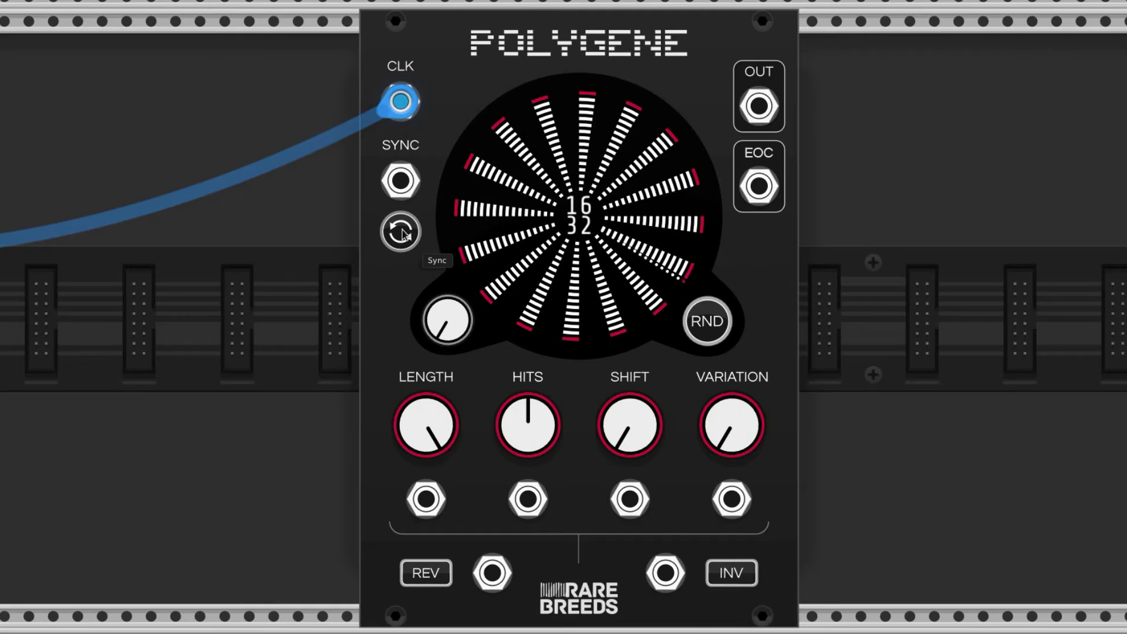
Step: Randomize the current Polygene channel's settings three times with RND
click(706, 324)
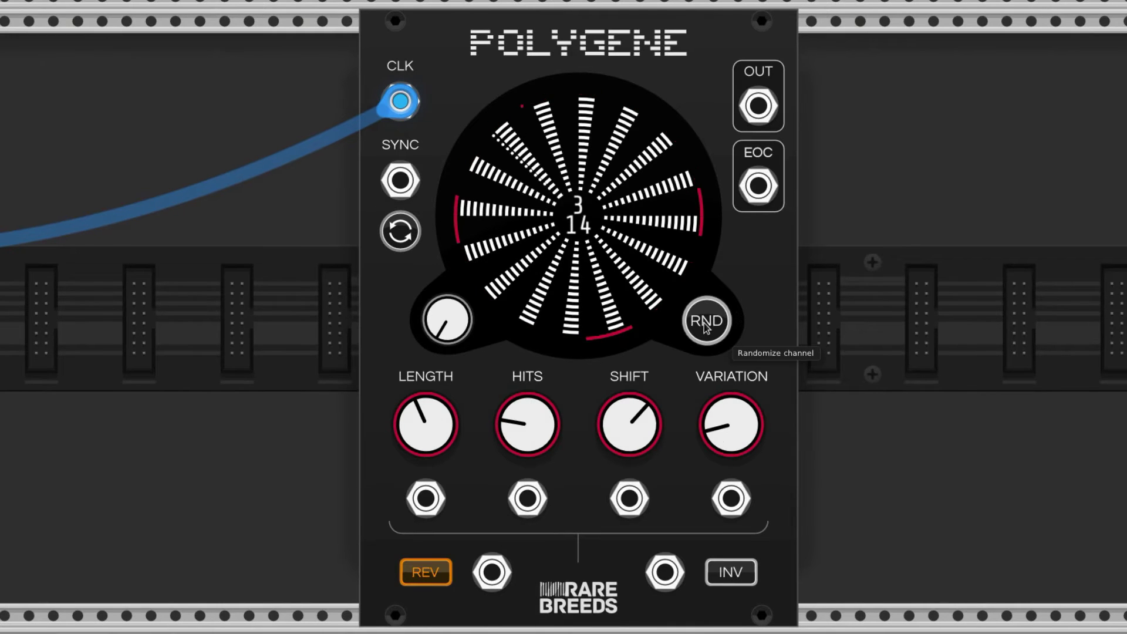
click(706, 324)
click(706, 324)
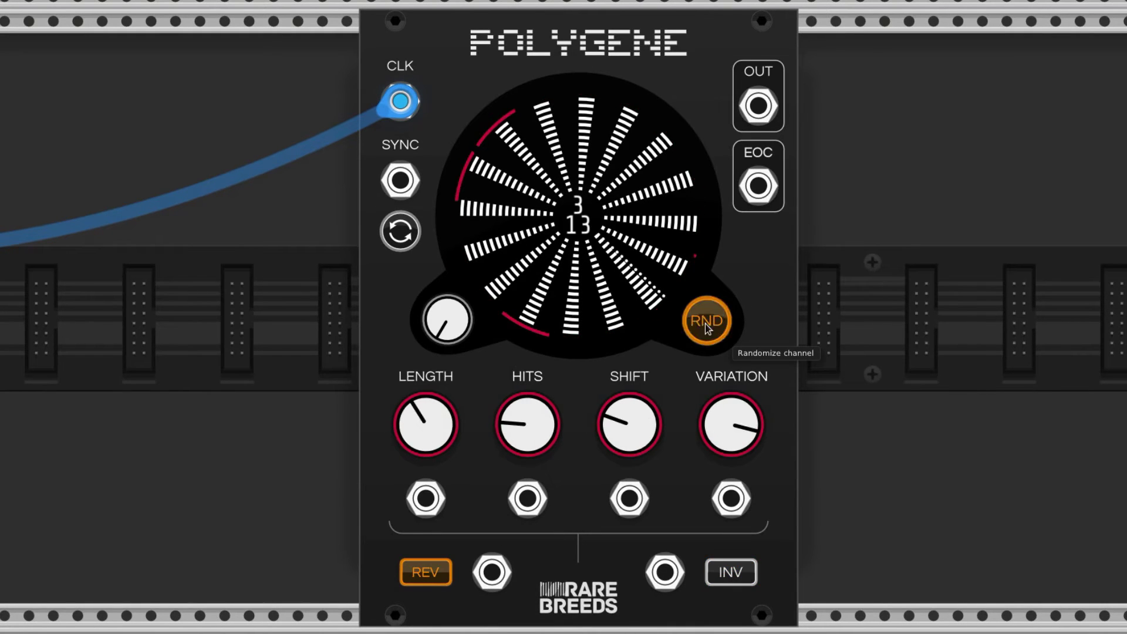
Step: Step to two other channels in turn, randomizing each one's settings
drag(461, 328, 461, 320)
click(706, 321)
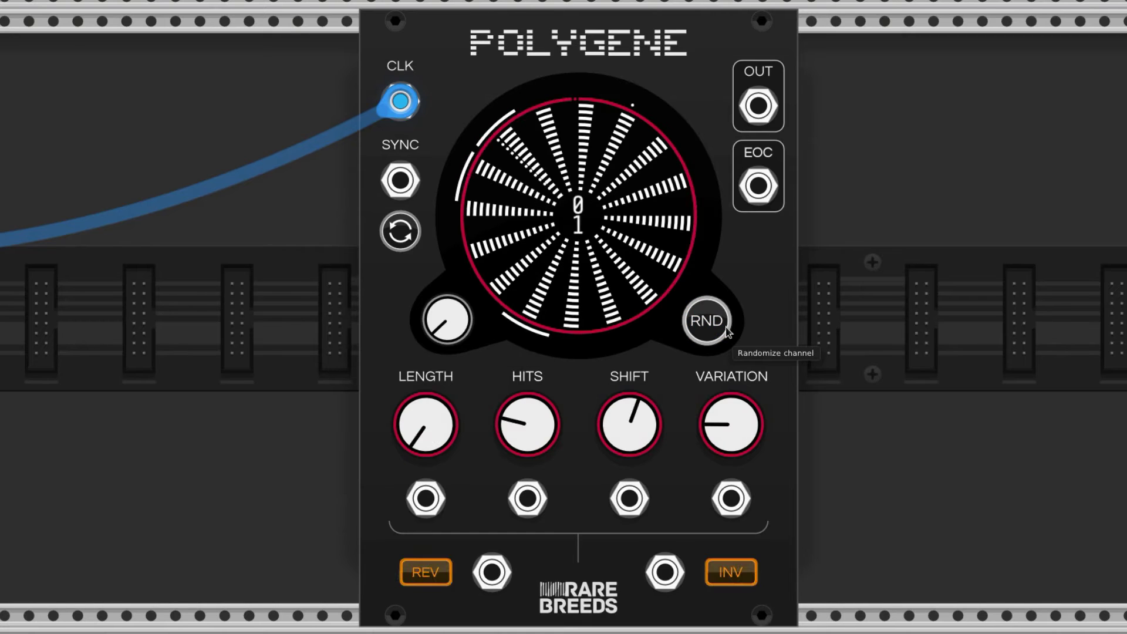
click(707, 321)
mouse_move(441, 325)
drag(447, 320, 447, 311)
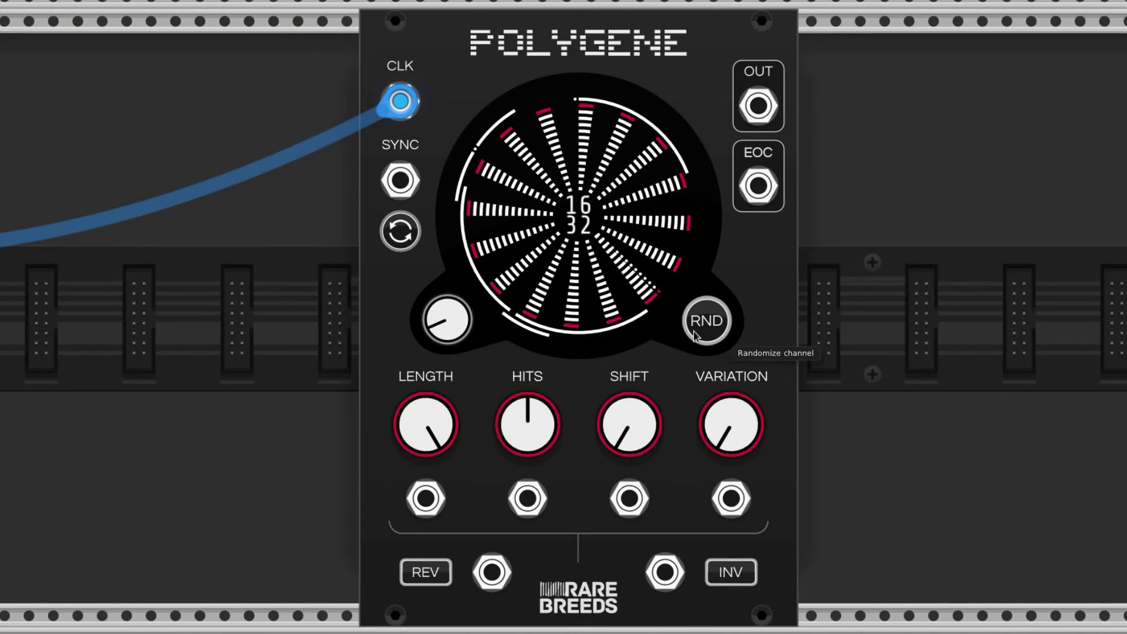
click(706, 322)
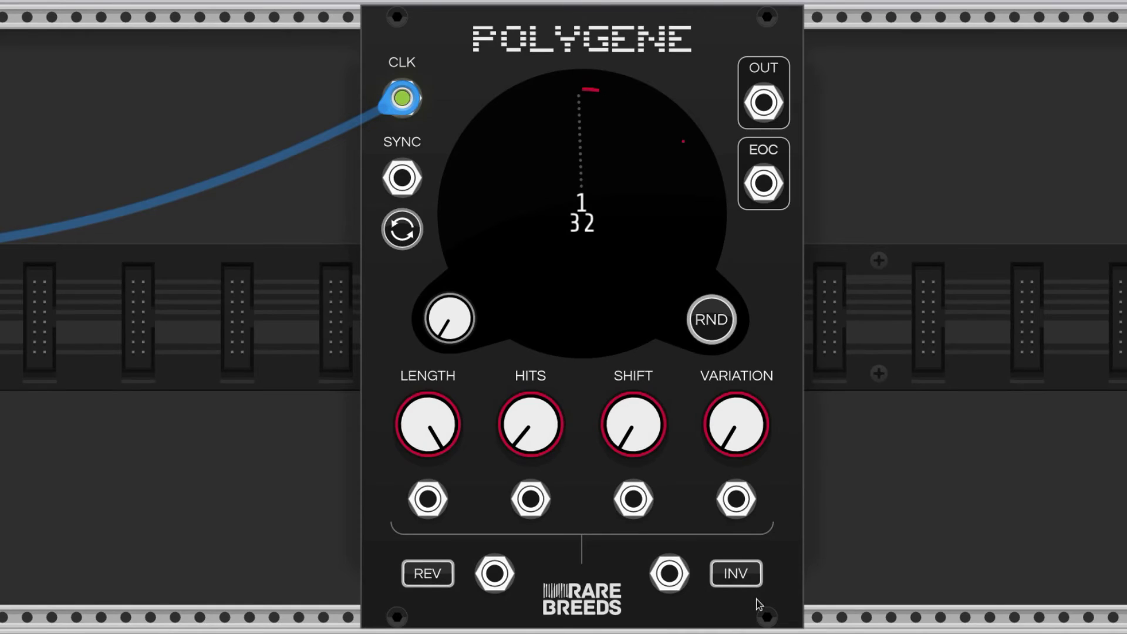
Step: Toggle INV on and off, raise HITS to 60%, then toggle INV on and off again
click(743, 578)
click(743, 578)
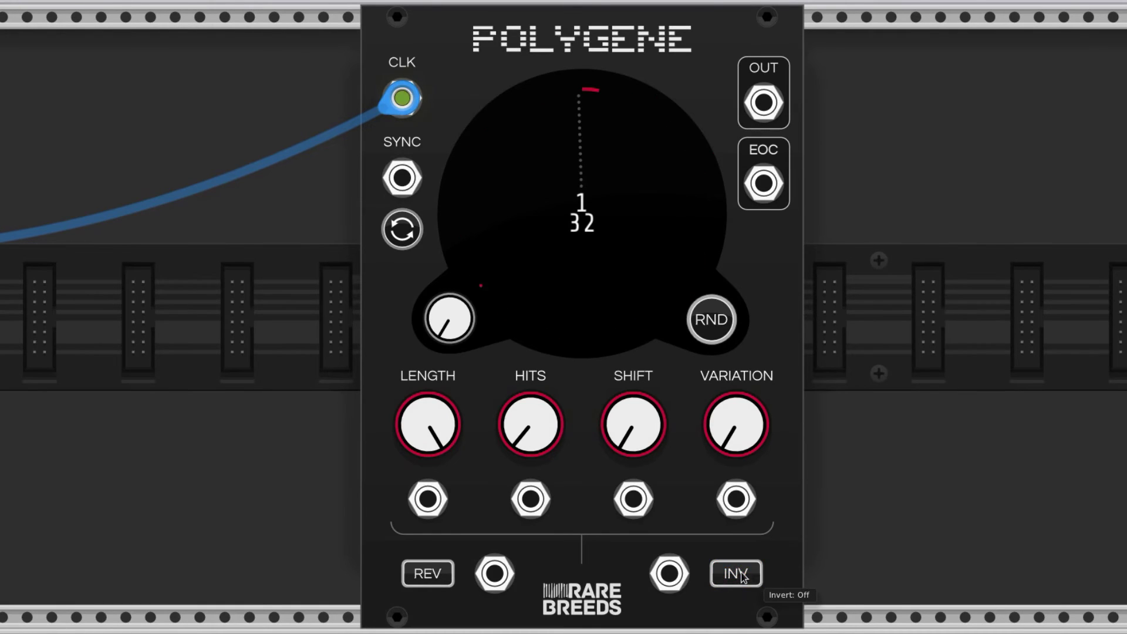
drag(530, 424, 531, 393)
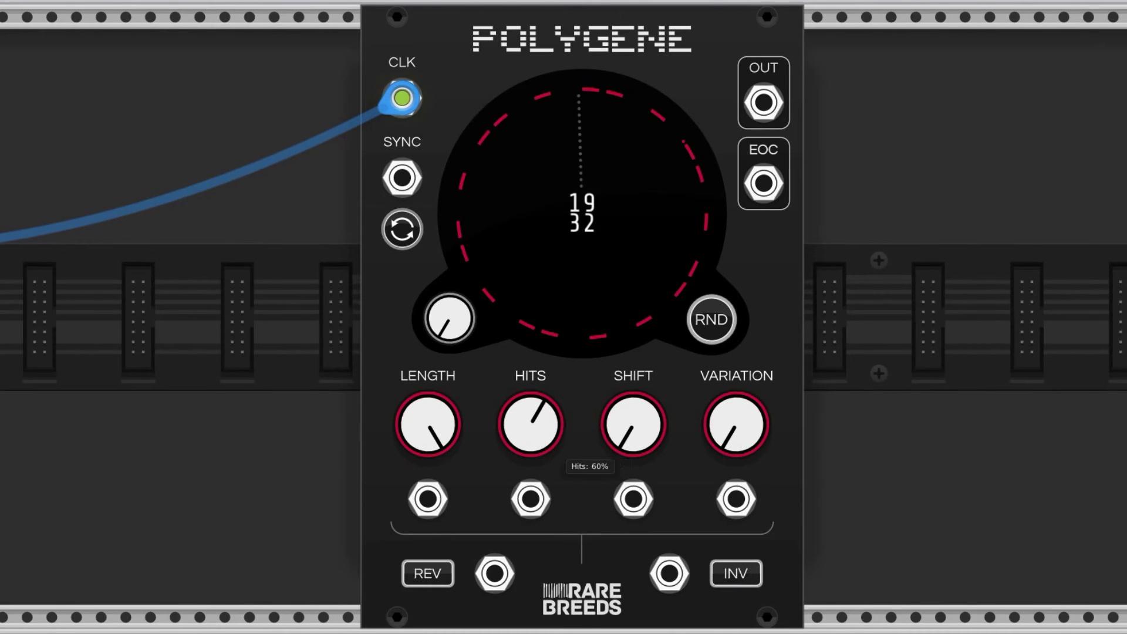
click(736, 579)
click(736, 579)
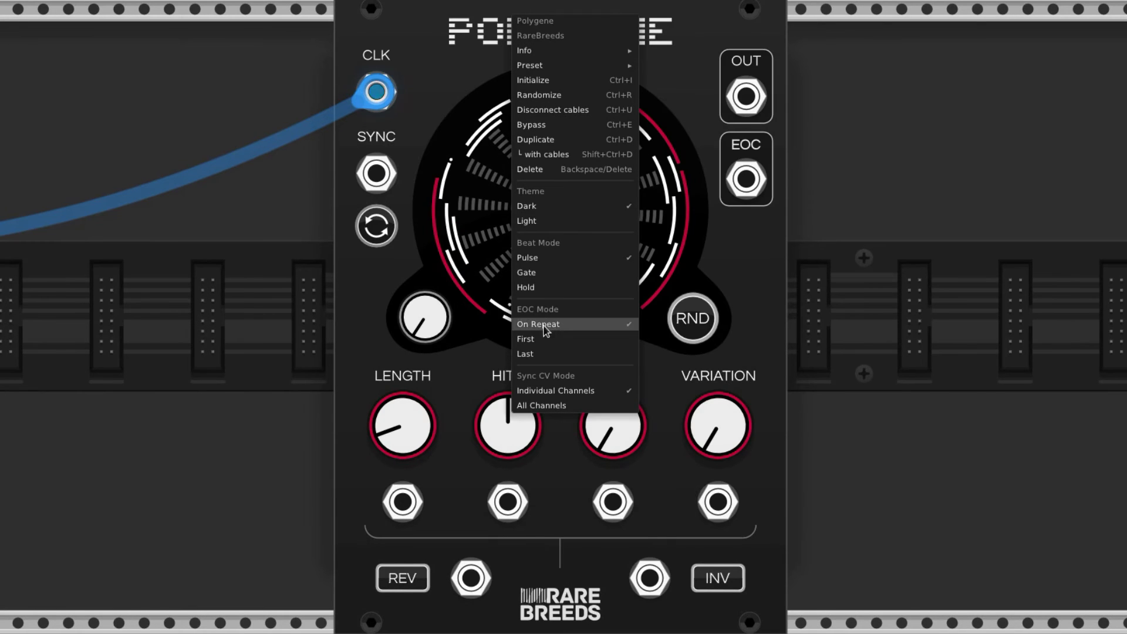
Step: Set Polygene's EOC Mode to Last
click(571, 355)
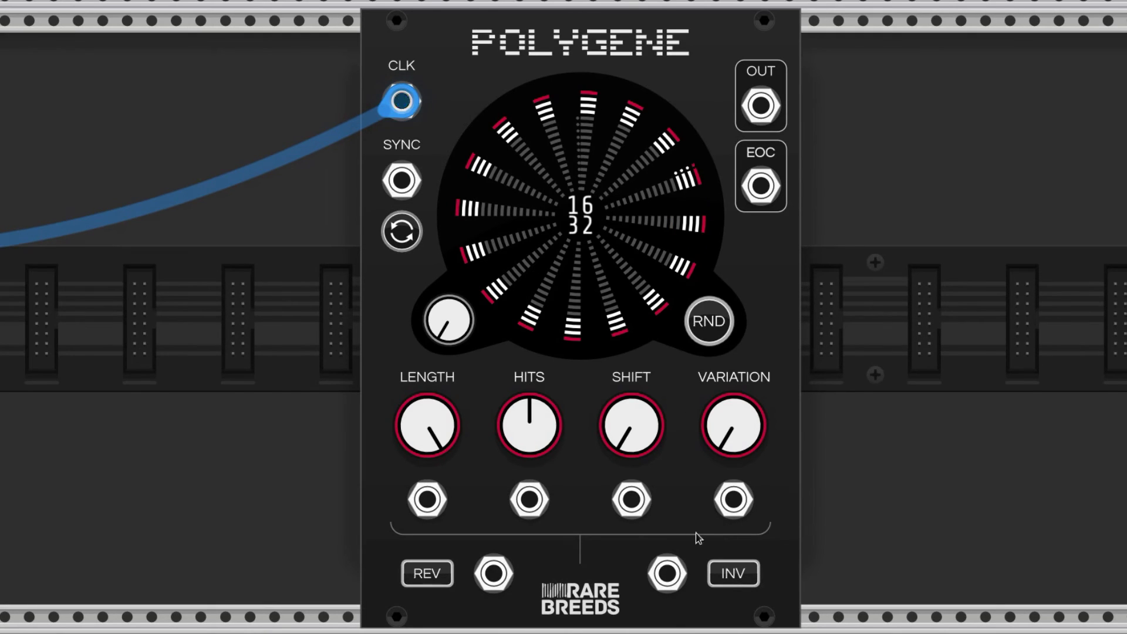